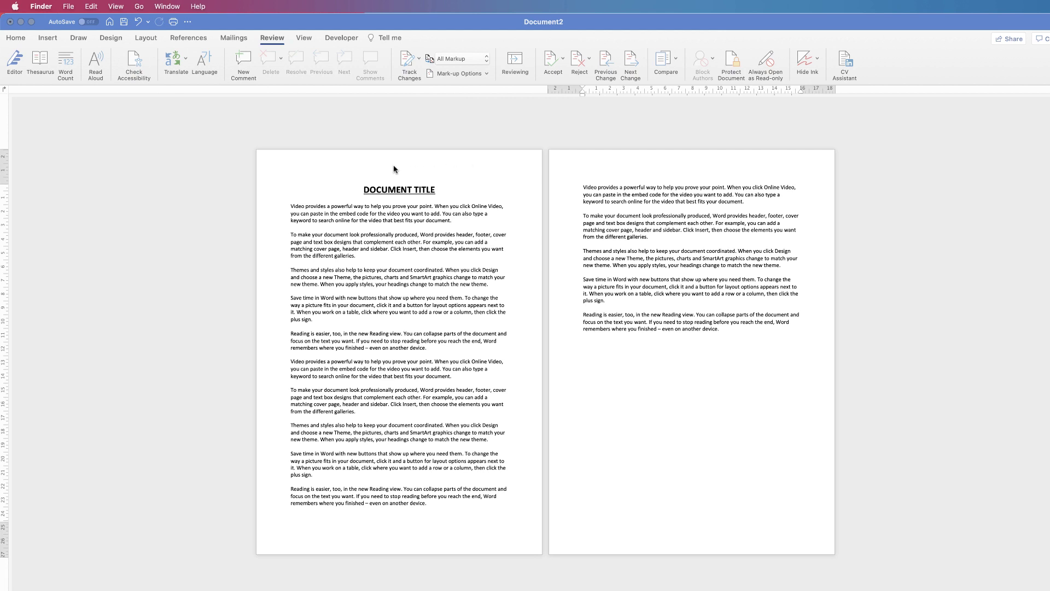
Step: Start editing the page headers from the Insert tab's Header menu
{"action": "left_click", "coordinate": [47, 39]}
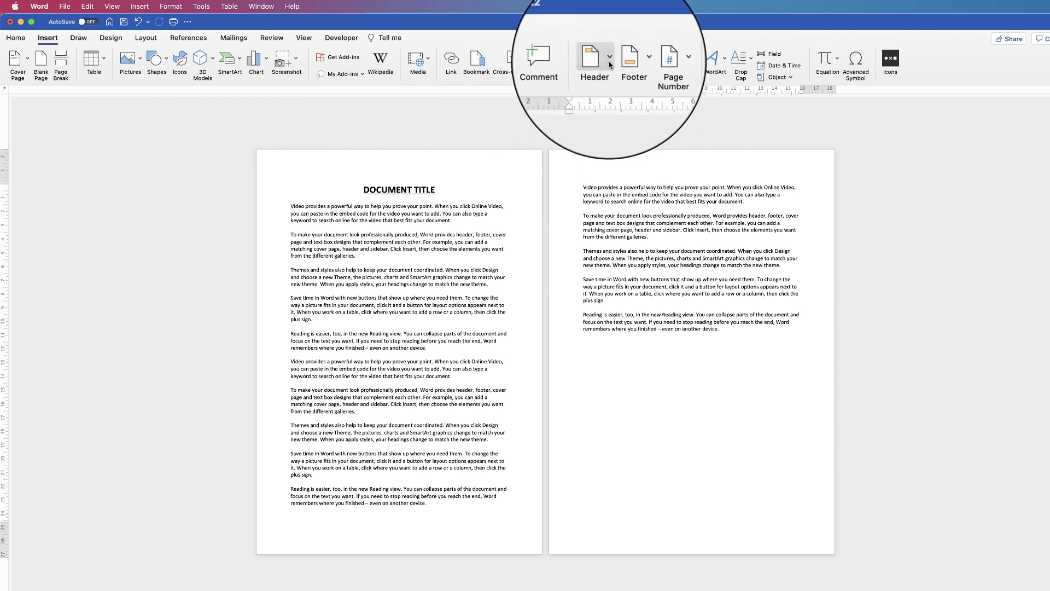
{"action": "left_click", "coordinate": [609, 60]}
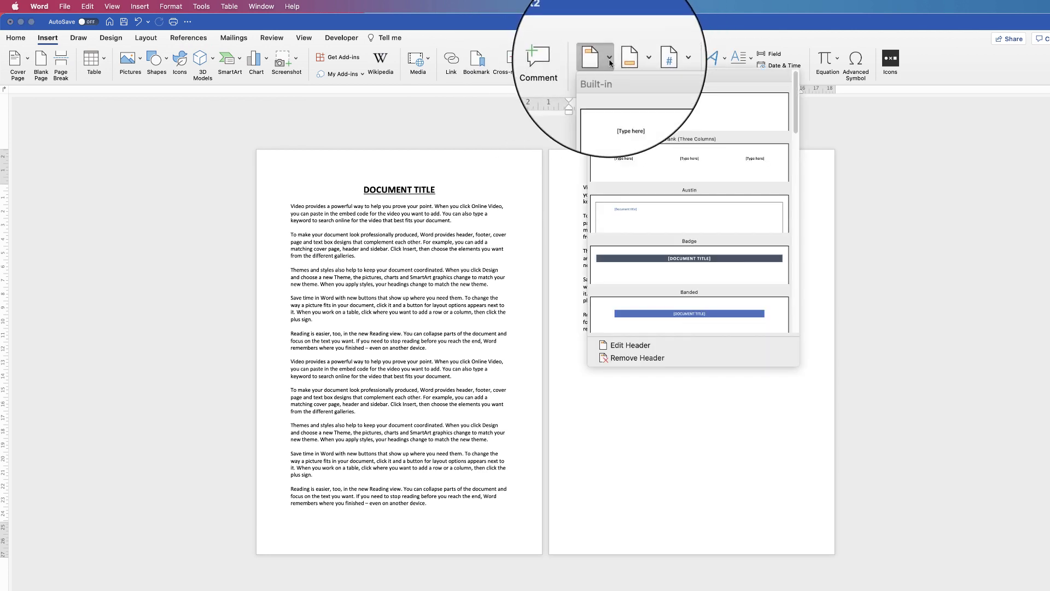
{"action": "left_click", "coordinate": [629, 346]}
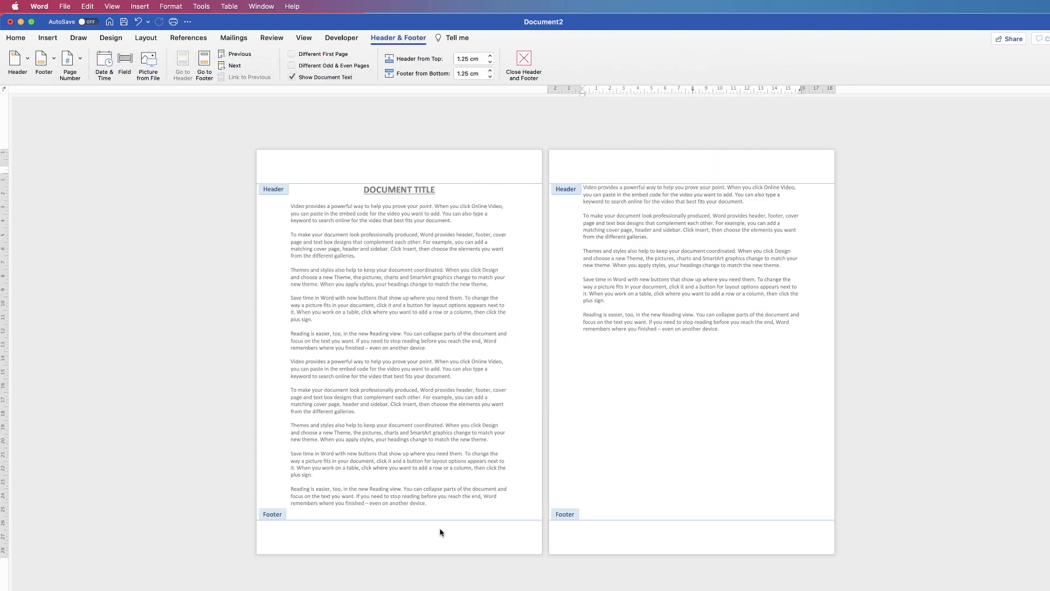
Step: Click into the page 1 footer, exit header editing, then reopen the page 1 header
{"action": "left_click", "coordinate": [504, 536]}
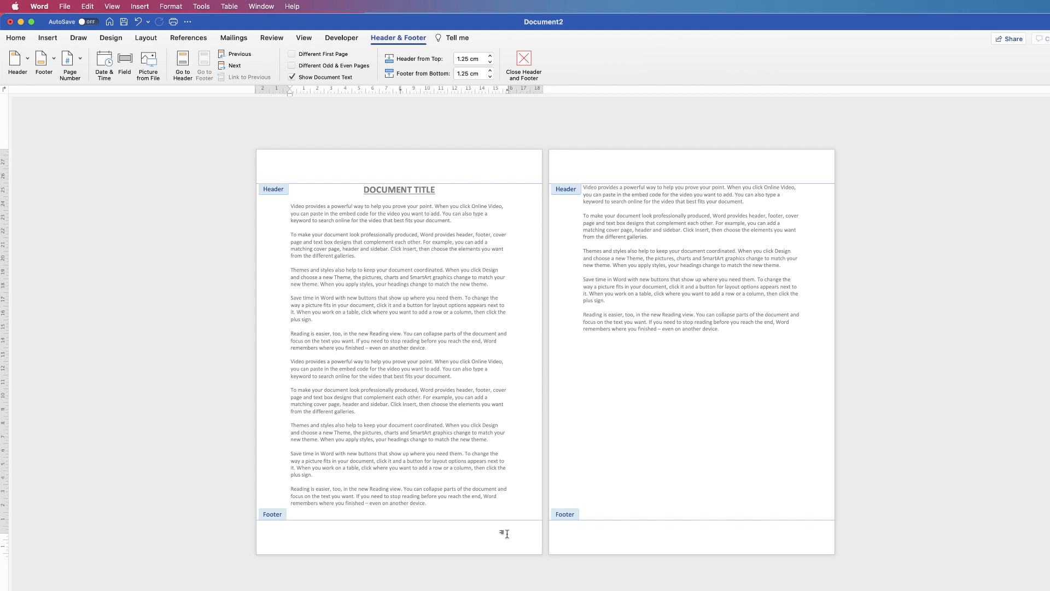
{"action": "double_click", "coordinate": [432, 300]}
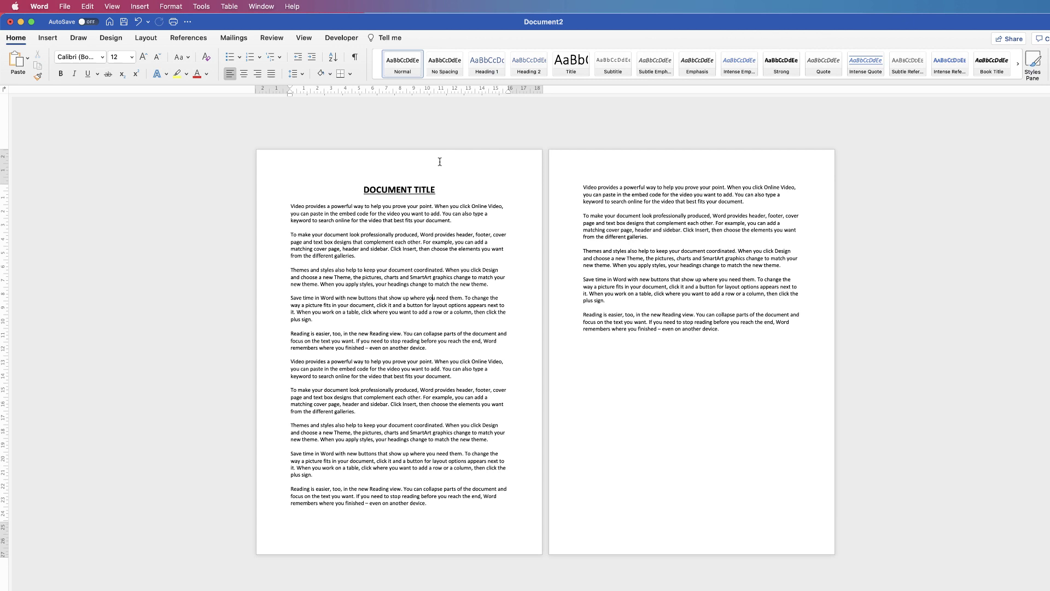
{"action": "double_click", "coordinate": [478, 160]}
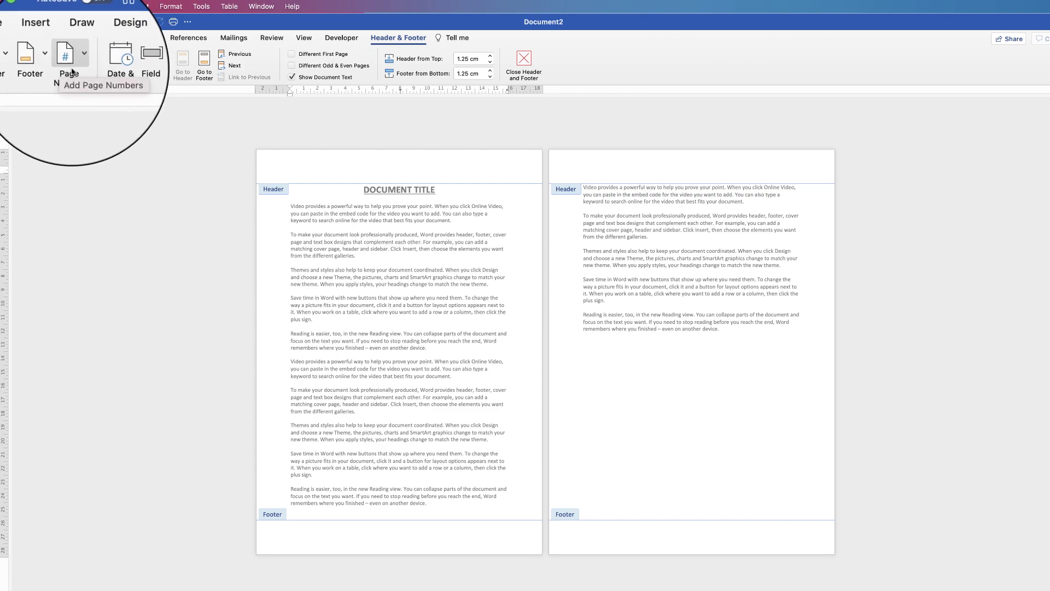
Step: Insert right-aligned header page numbers, with the number shown on the first page too
{"action": "left_click", "coordinate": [81, 60]}
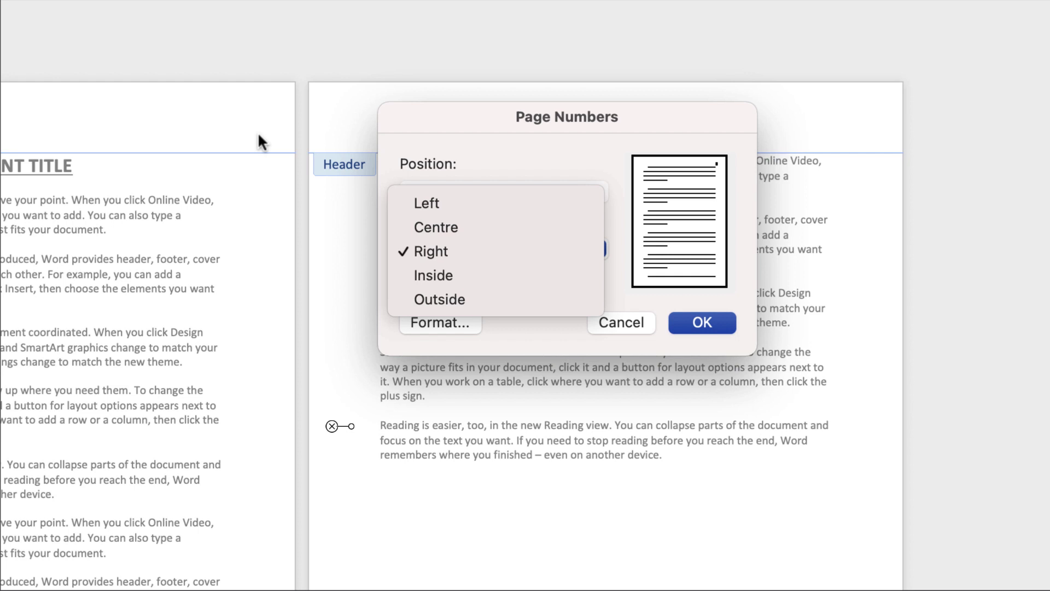
{"action": "left_click", "coordinate": [493, 126]}
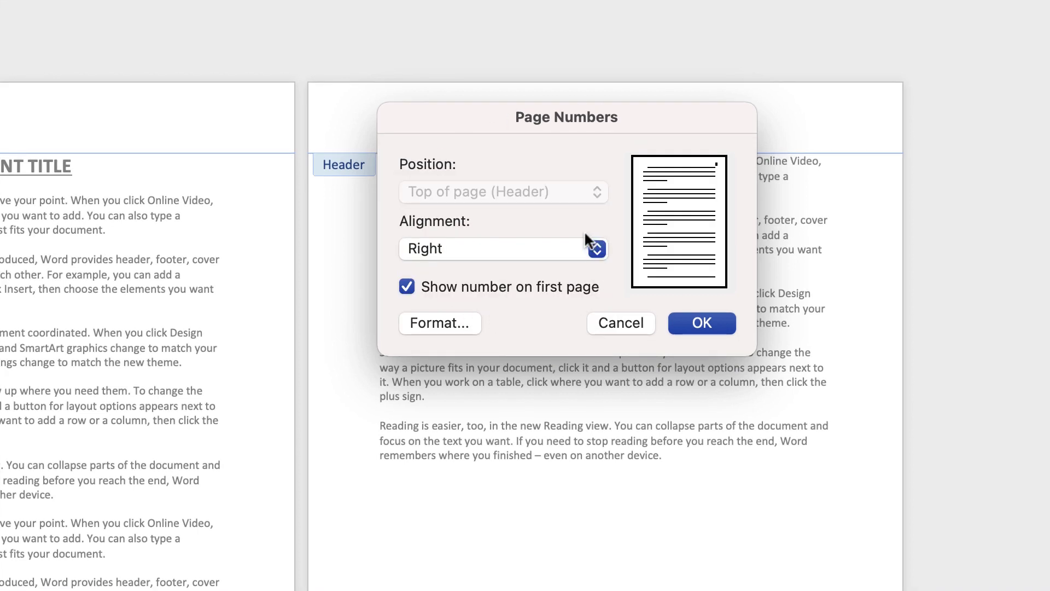
{"action": "left_click", "coordinate": [467, 252]}
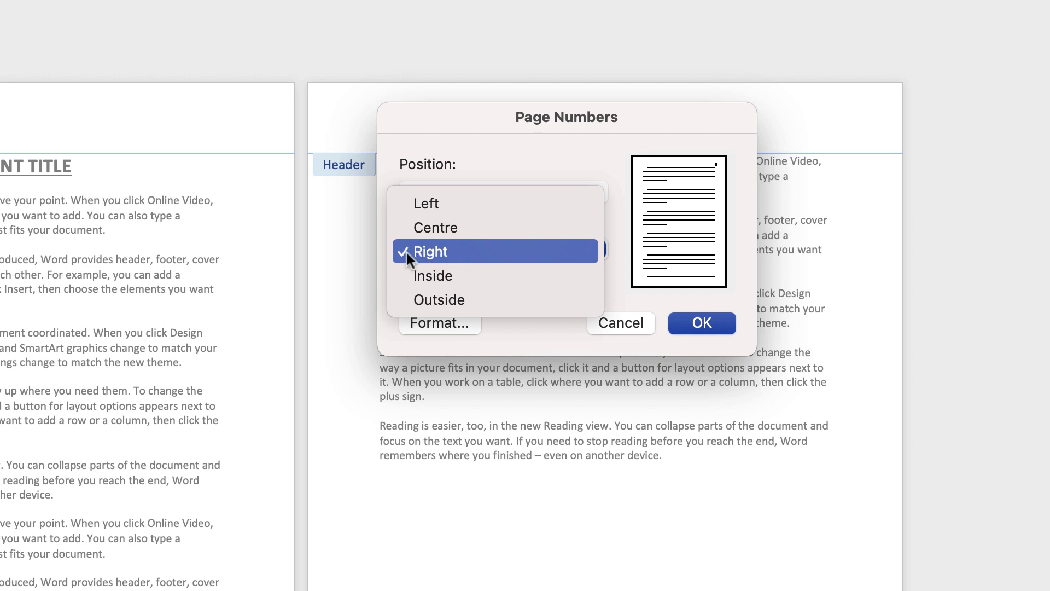
{"action": "left_click", "coordinate": [701, 321]}
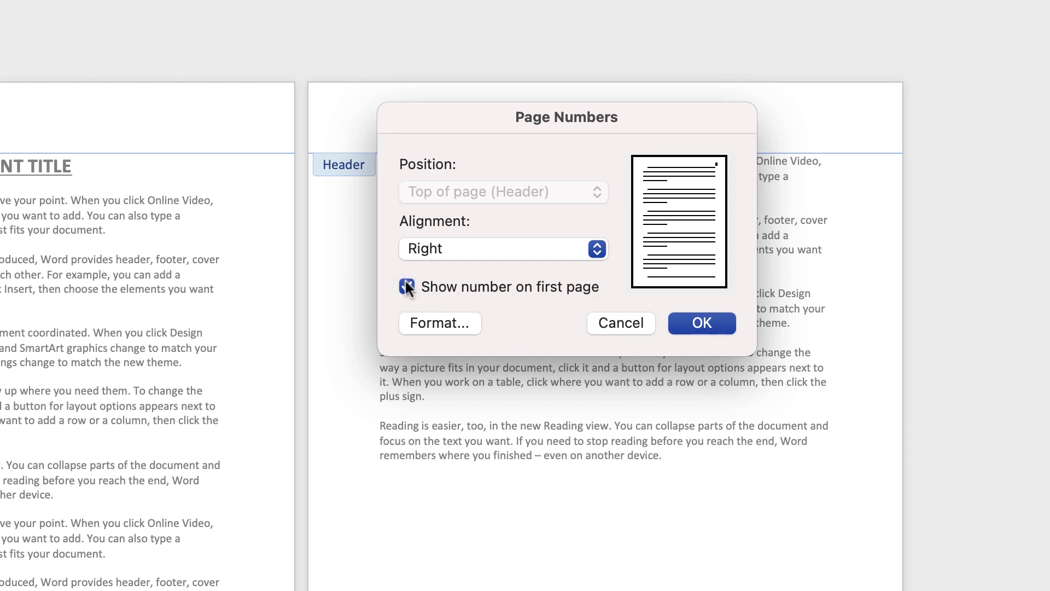
{"action": "left_click", "coordinate": [693, 322]}
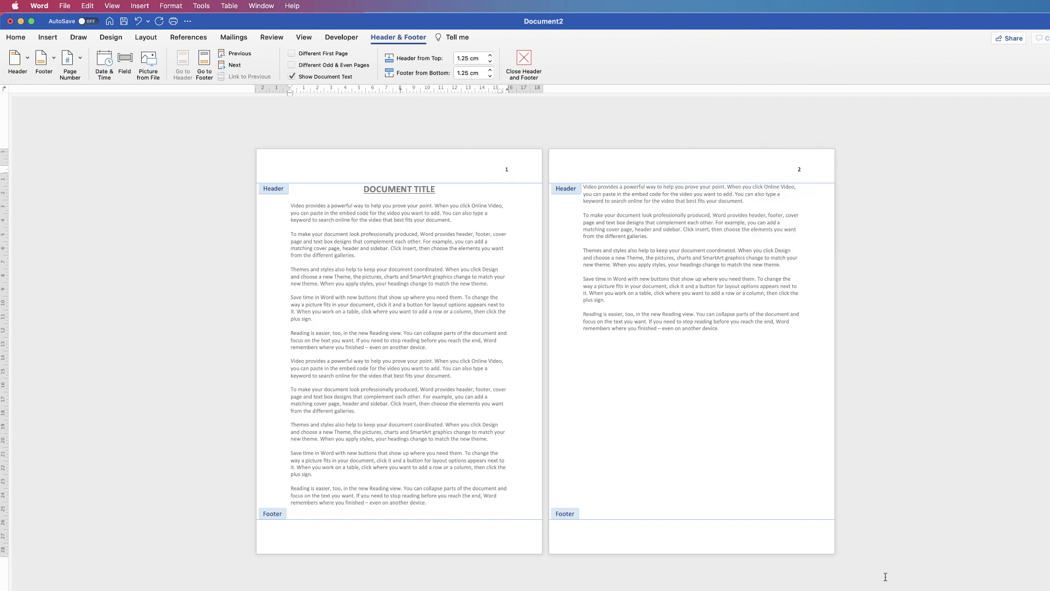
Step: Select the page 1 header number's frame and drag its left edge further left in two moves
{"action": "scroll", "coordinate": [766, 269], "scroll_direction": "up", "scroll_amount": 5}
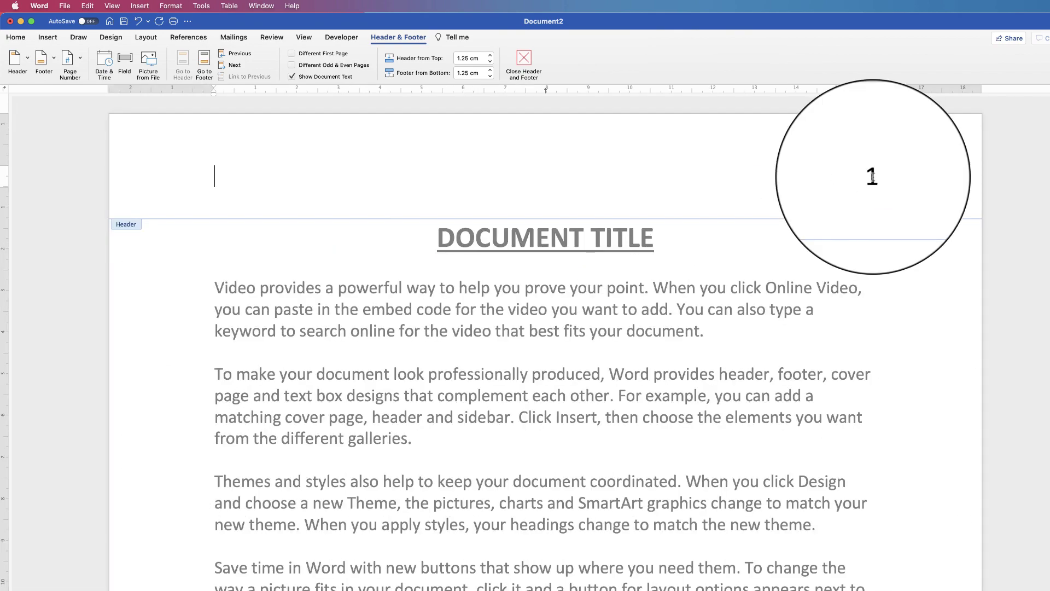
{"action": "left_click", "coordinate": [866, 188]}
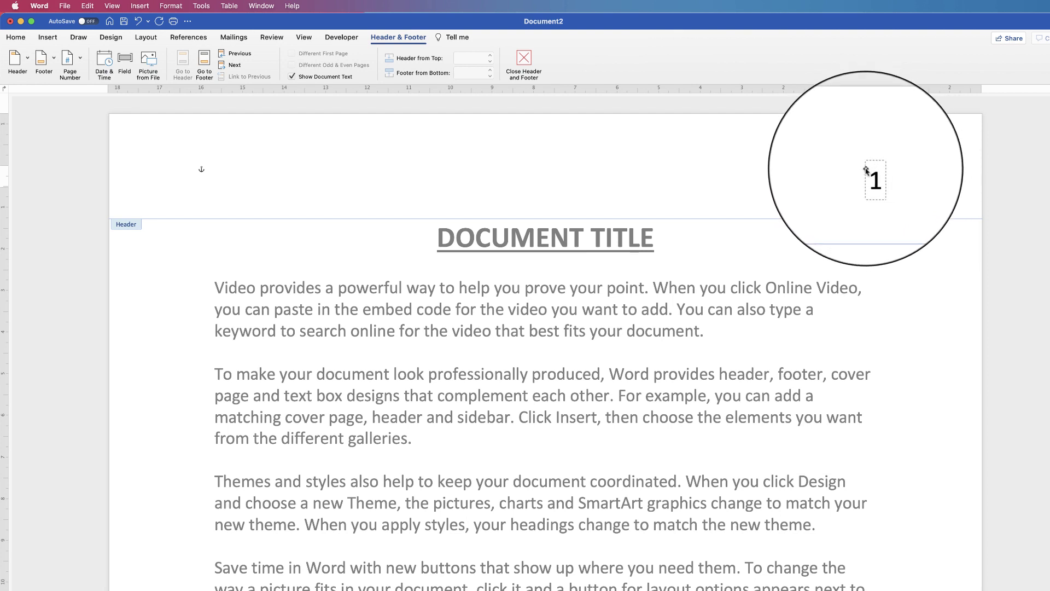
{"action": "left_click", "coordinate": [867, 172]}
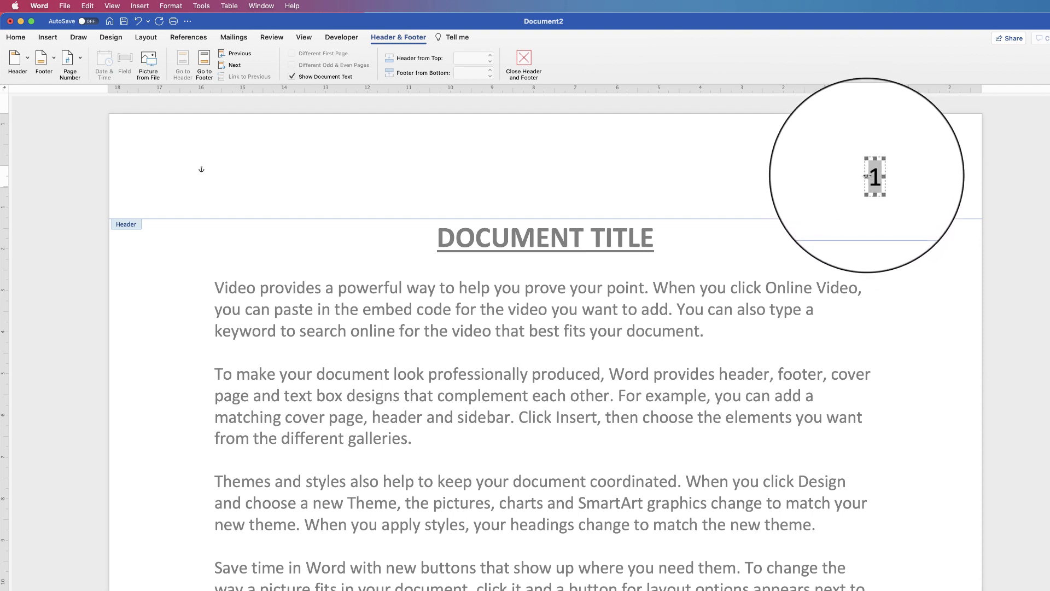
{"action": "left_click_drag", "start_coordinate": [866, 176], "coordinate": [765, 174]}
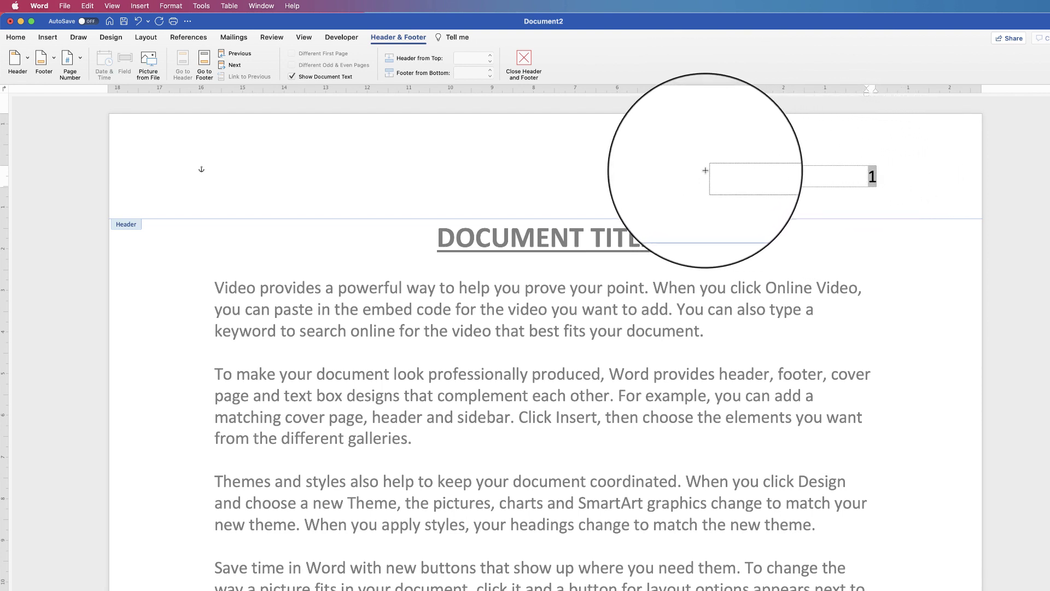
{"action": "left_click_drag", "start_coordinate": [764, 174], "coordinate": [662, 171]}
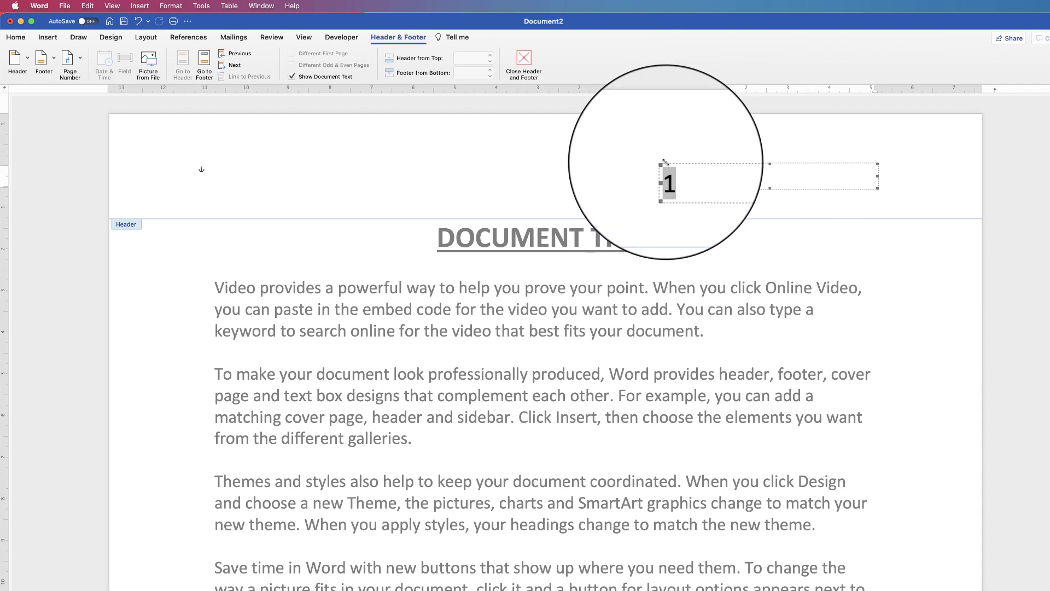
Step: Try centre, right and left alignment for the header page number, then drag its frame to resize it
{"action": "left_click", "coordinate": [22, 40]}
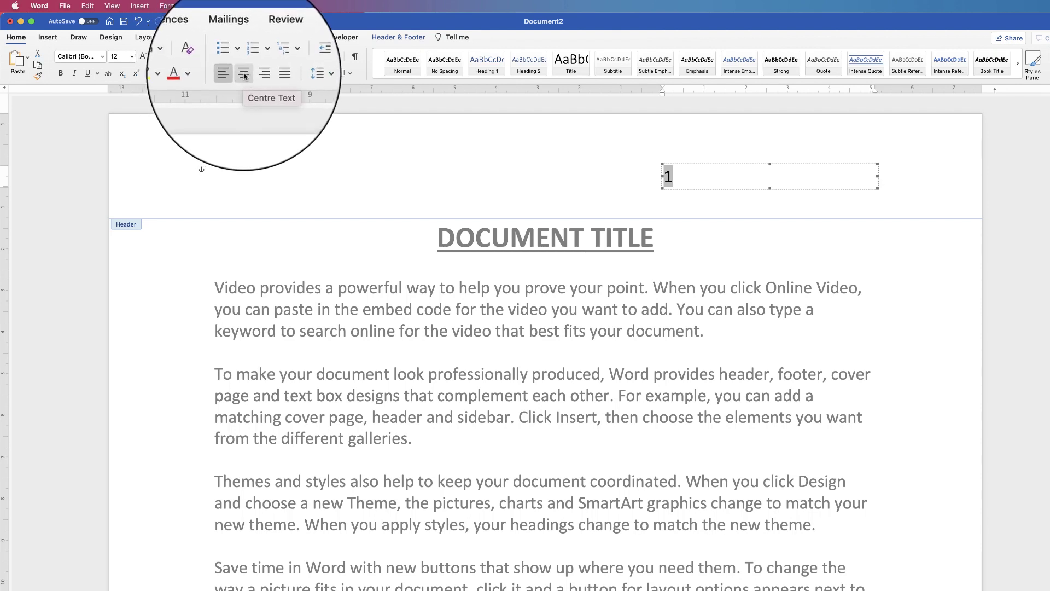
{"action": "left_click", "coordinate": [244, 75]}
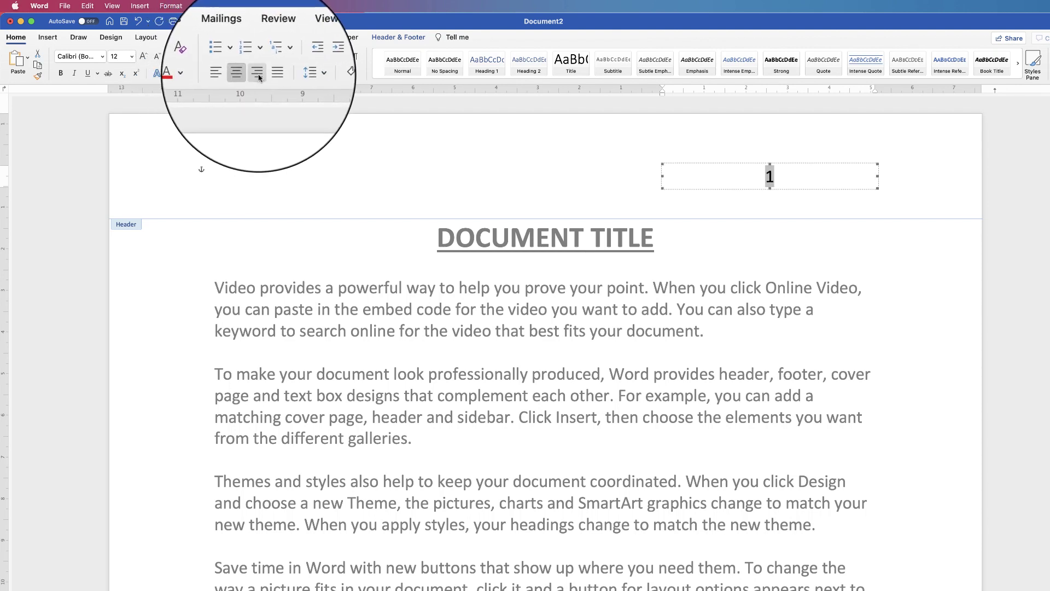
{"action": "left_click", "coordinate": [257, 76]}
{"action": "left_click", "coordinate": [230, 72]}
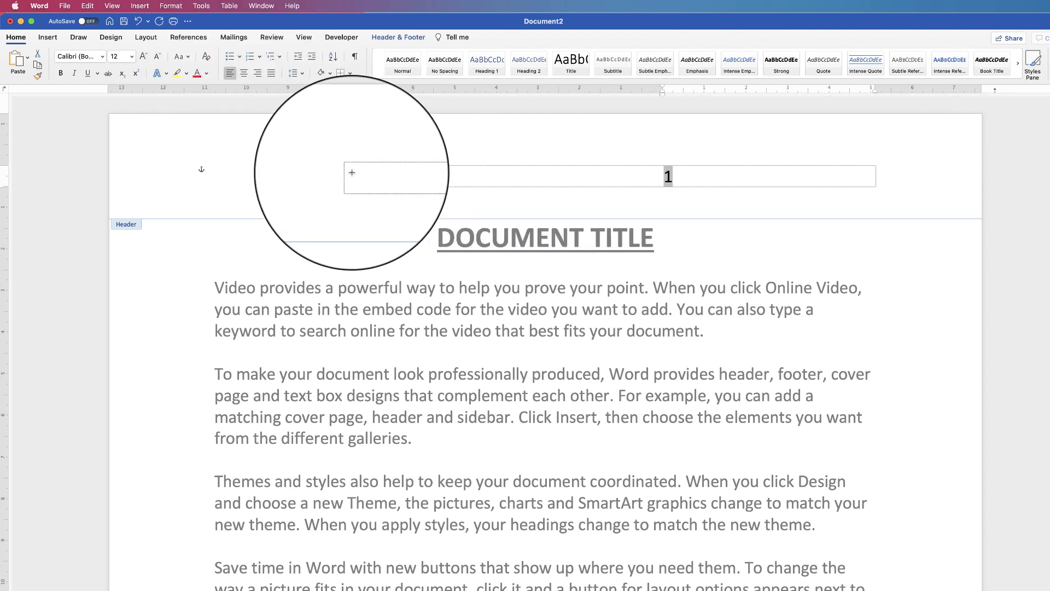
{"action": "left_click", "coordinate": [216, 176]}
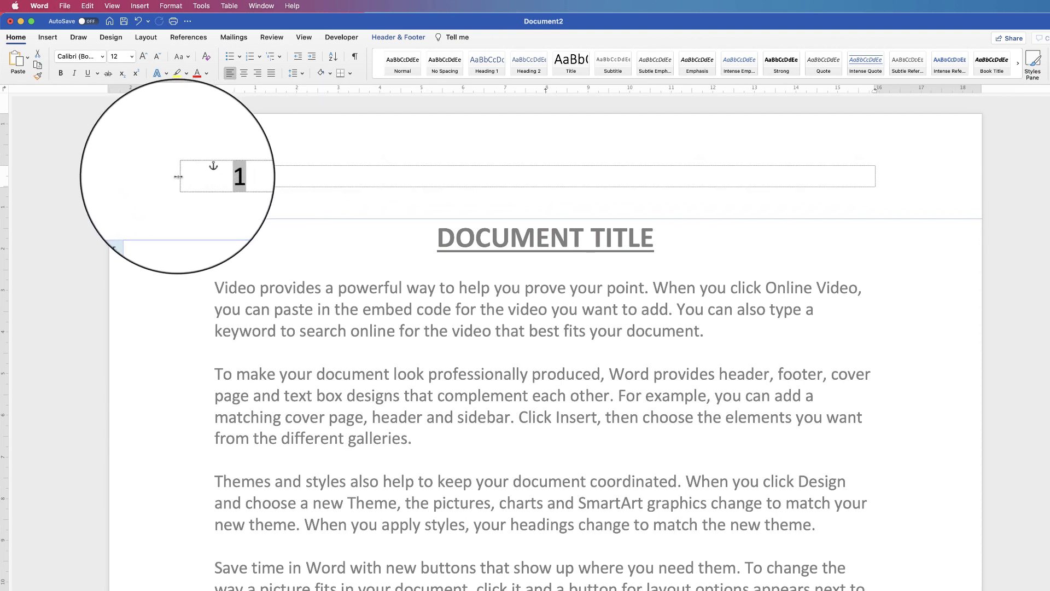
{"action": "mouse_move", "coordinate": [213, 177]}
{"action": "left_mouse_down"}
{"action": "mouse_move", "coordinate": [178, 177]}
{"action": "mouse_move", "coordinate": [795, 177]}
{"action": "left_mouse_up"}
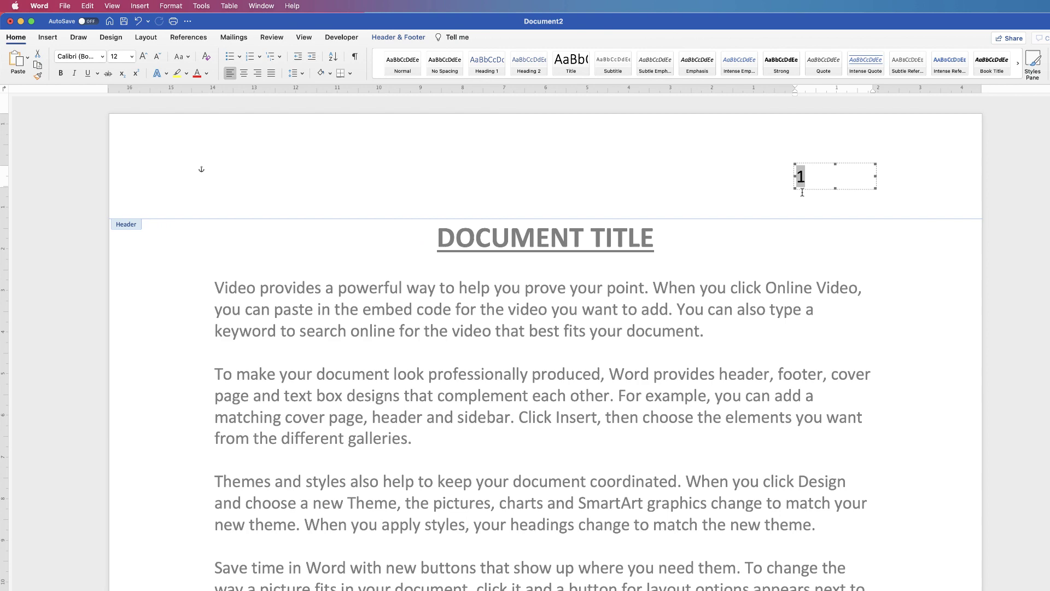
Step: Exit header editing and zoom out until both pages show header numbers 1 and 2
{"action": "double_click", "coordinate": [792, 263]}
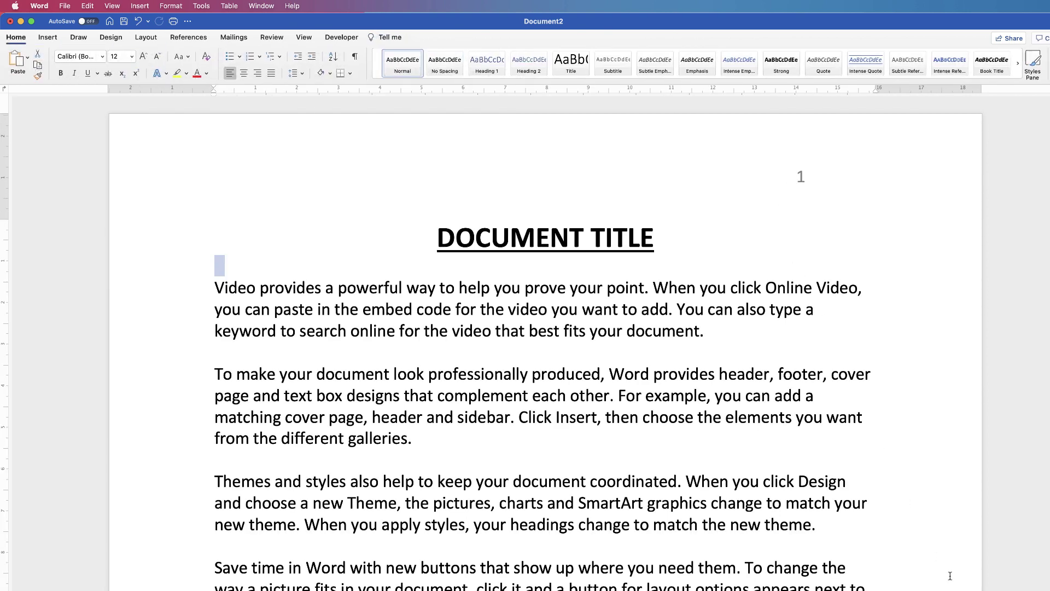
{"action": "scroll", "coordinate": [546, 328], "scroll_direction": "down", "scroll_amount": 3}
{"action": "scroll", "coordinate": [546, 328], "scroll_direction": "down", "scroll_amount": 3}
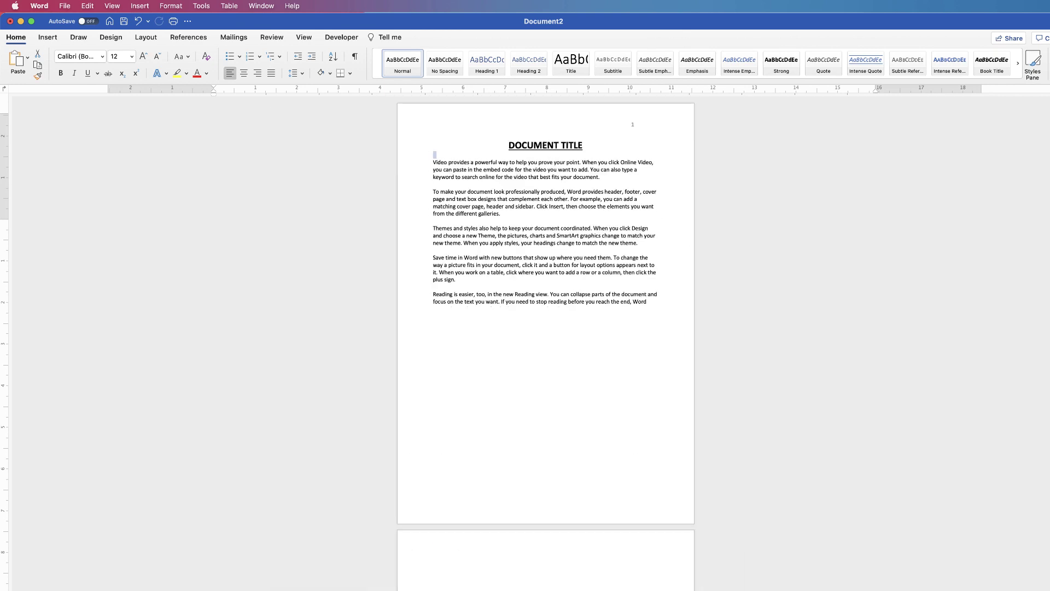
{"action": "scroll", "coordinate": [546, 328], "scroll_direction": "down", "scroll_amount": 1}
{"action": "scroll", "coordinate": [546, 329], "scroll_direction": "down", "scroll_amount": 2}
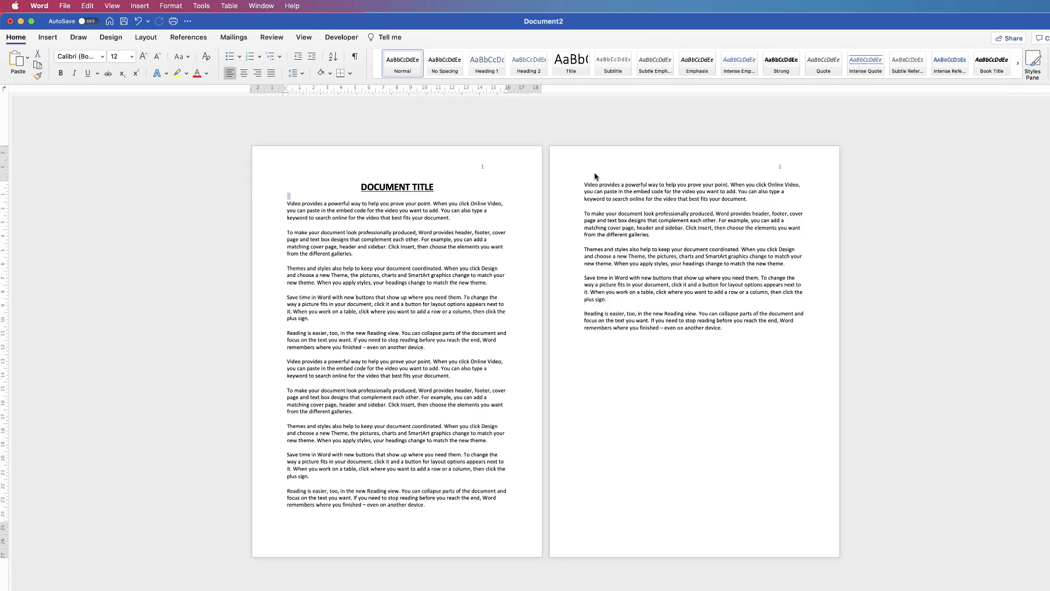
{"action": "key", "text": "Up"}
Step: Open Format Page Number for the header number and keep the 1, 2, 3 style
{"action": "double_click", "coordinate": [497, 164]}
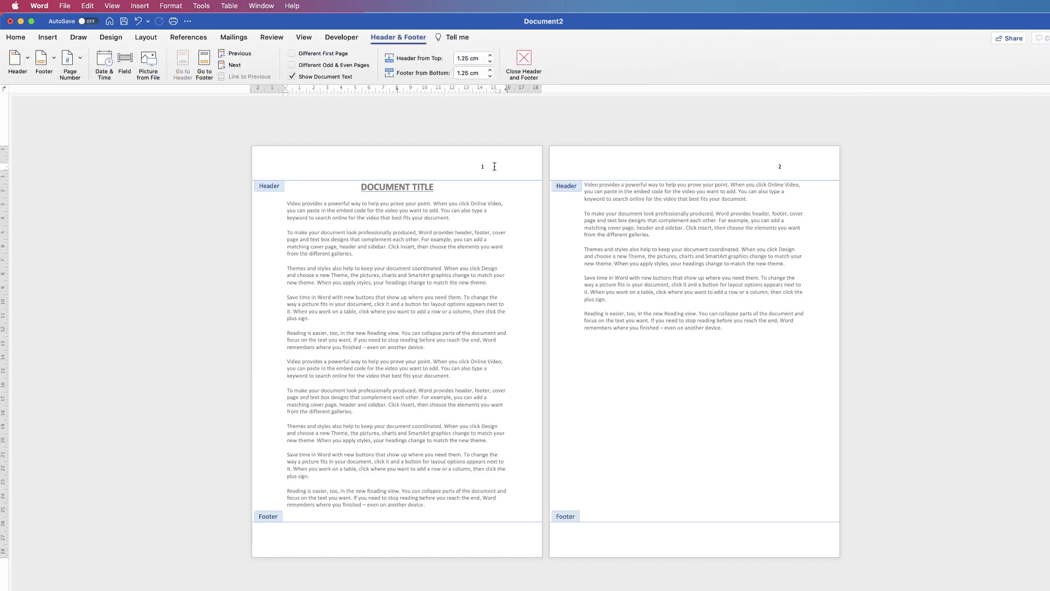
{"action": "left_click", "coordinate": [483, 167]}
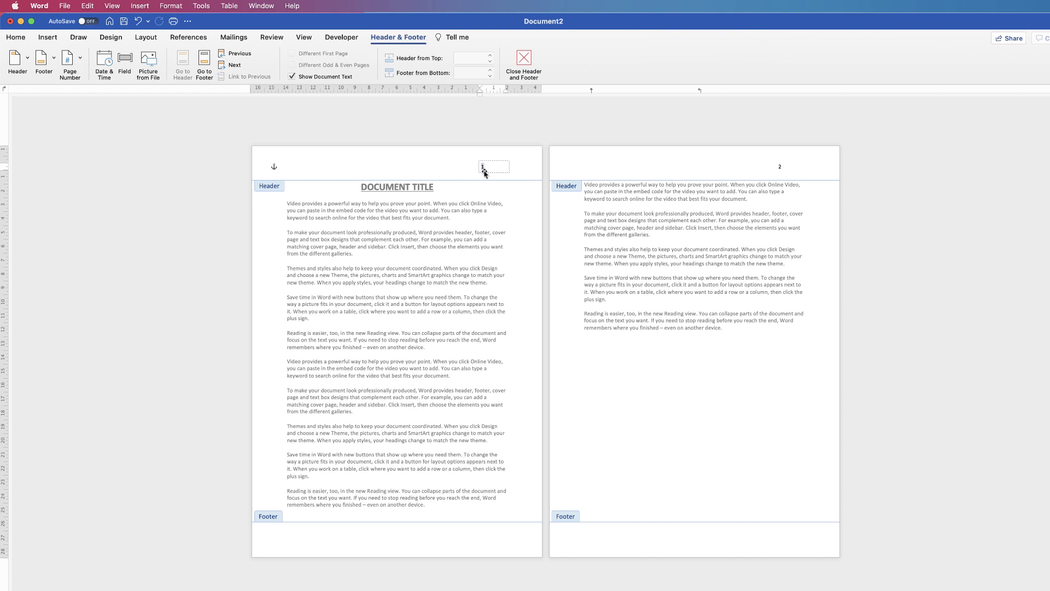
{"action": "left_click", "coordinate": [77, 61]}
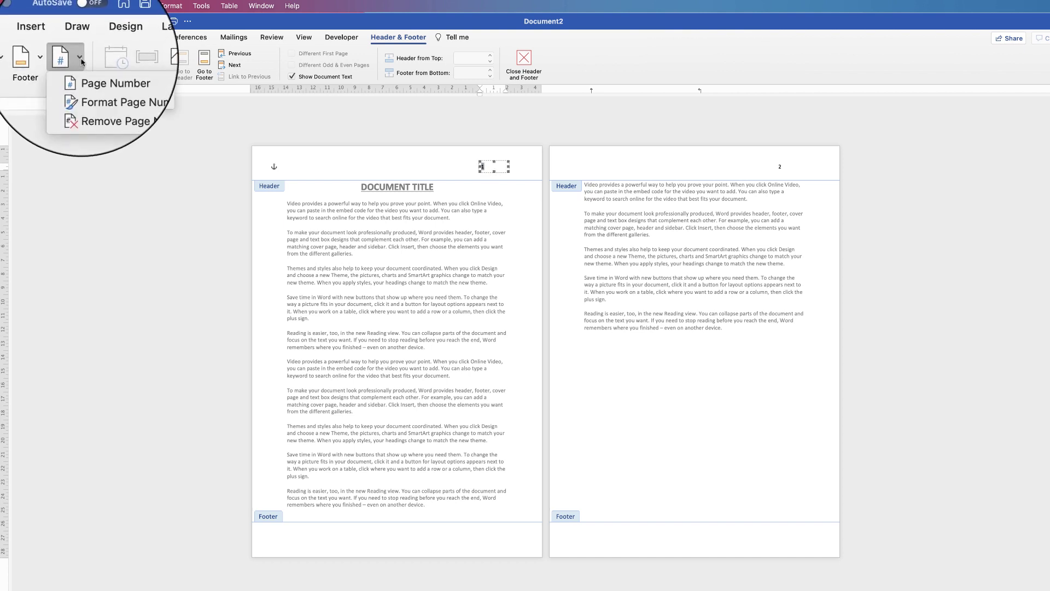
{"action": "left_click", "coordinate": [87, 89]}
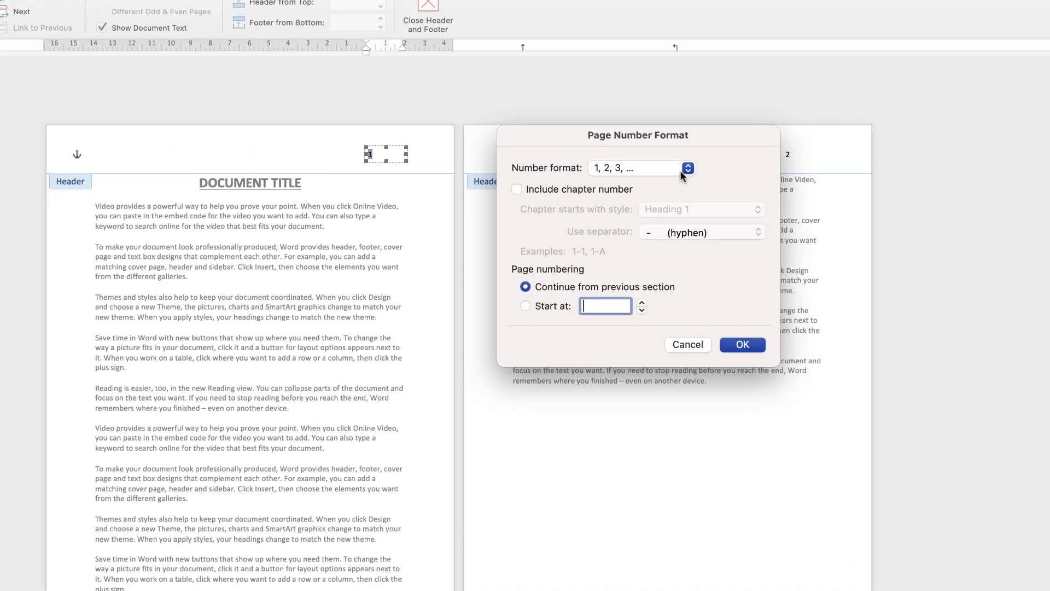
{"action": "left_click", "coordinate": [708, 176]}
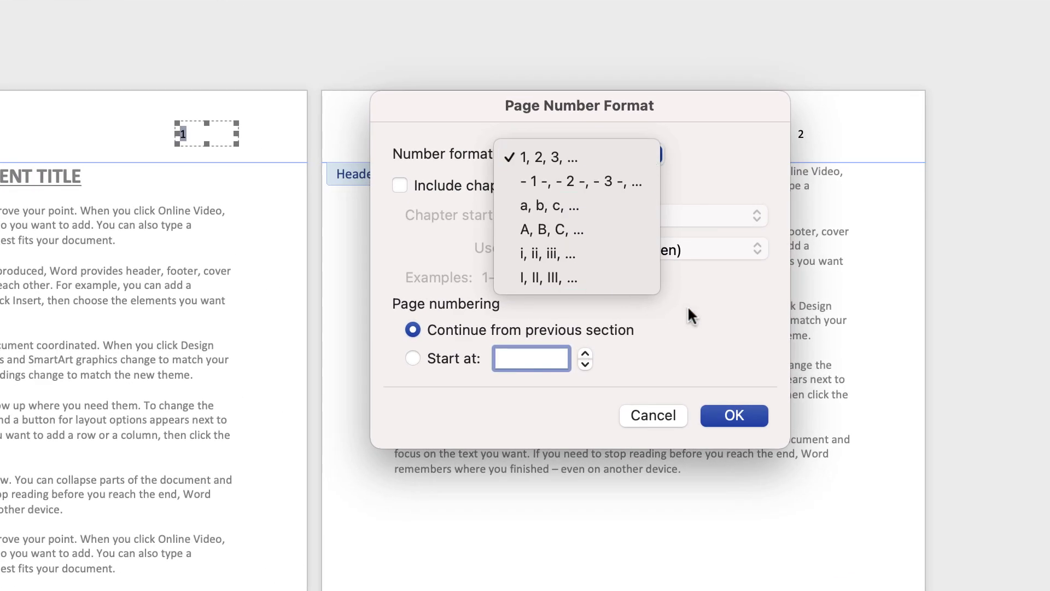
{"action": "left_click", "coordinate": [688, 305]}
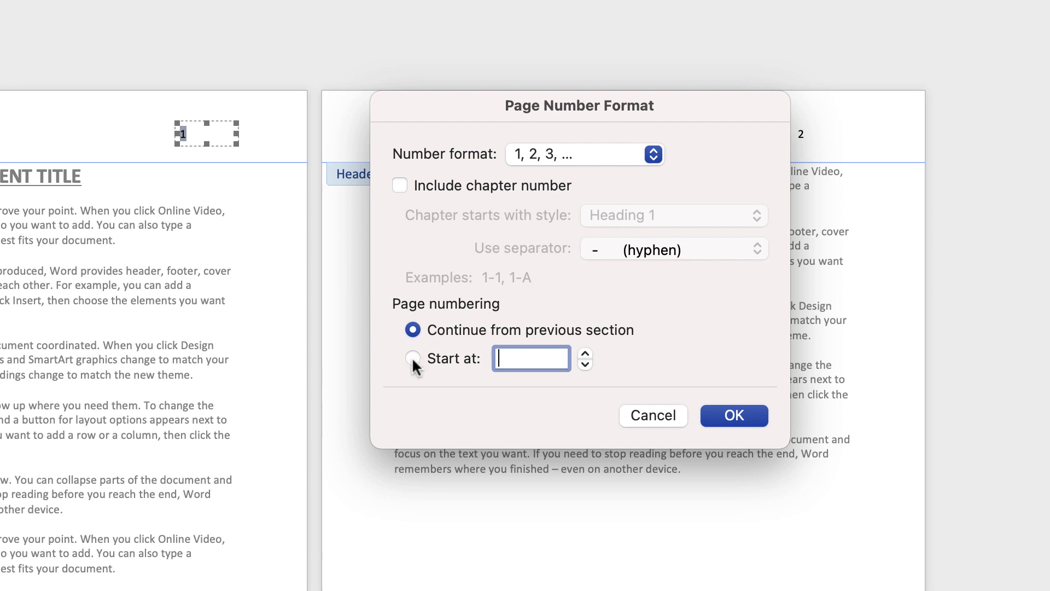
Step: Set page numbering to start at 2, confirm, and return to the body text
{"action": "left_click", "coordinate": [412, 360]}
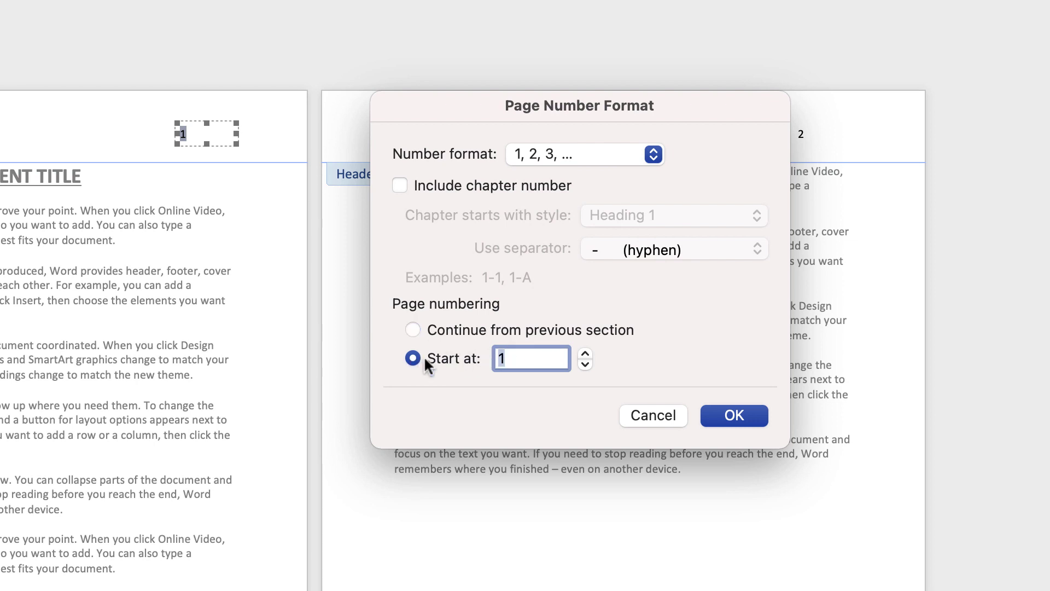
{"action": "left_click", "coordinate": [514, 358]}
{"action": "double_click", "coordinate": [503, 359]}
{"action": "type", "text": "2"}
{"action": "key", "text": "Return"}
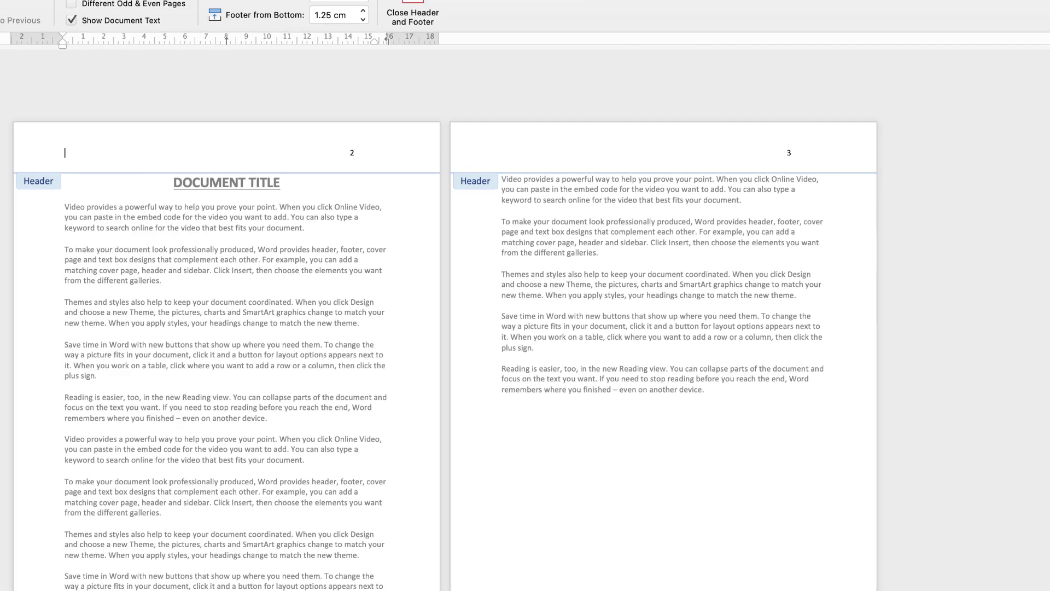
{"action": "double_click", "coordinate": [537, 350]}
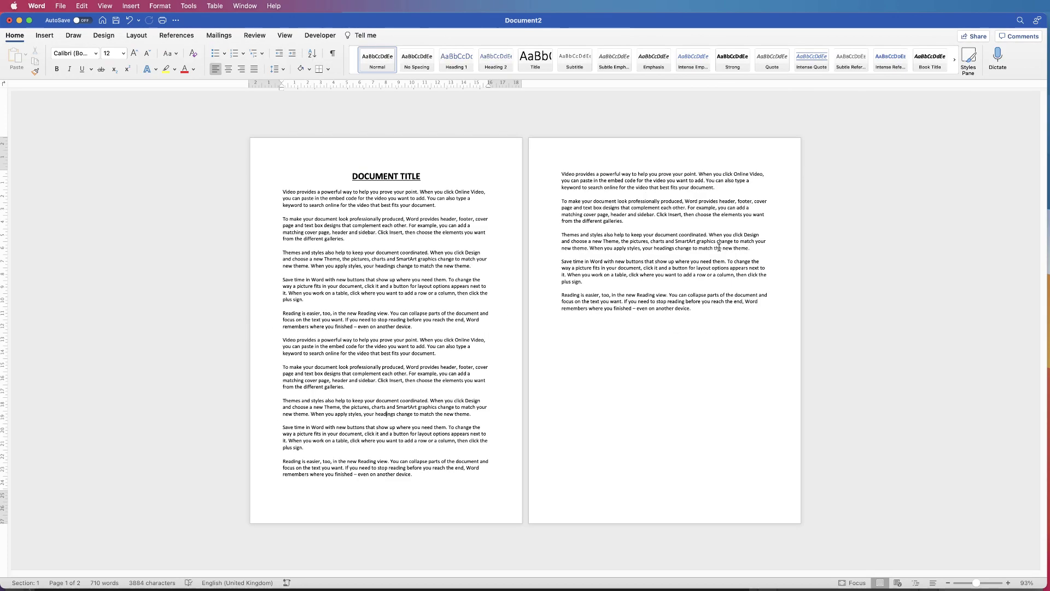
Step: Insert right-aligned page numbers 2 and 3 into the page footers
{"action": "double_click", "coordinate": [428, 511]}
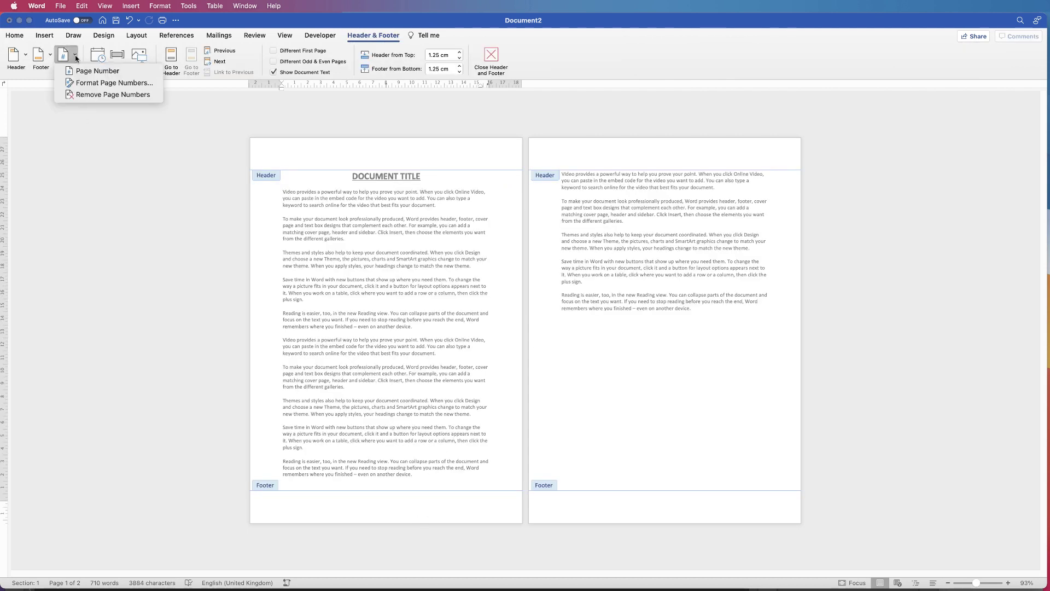
{"action": "left_click", "coordinate": [92, 73]}
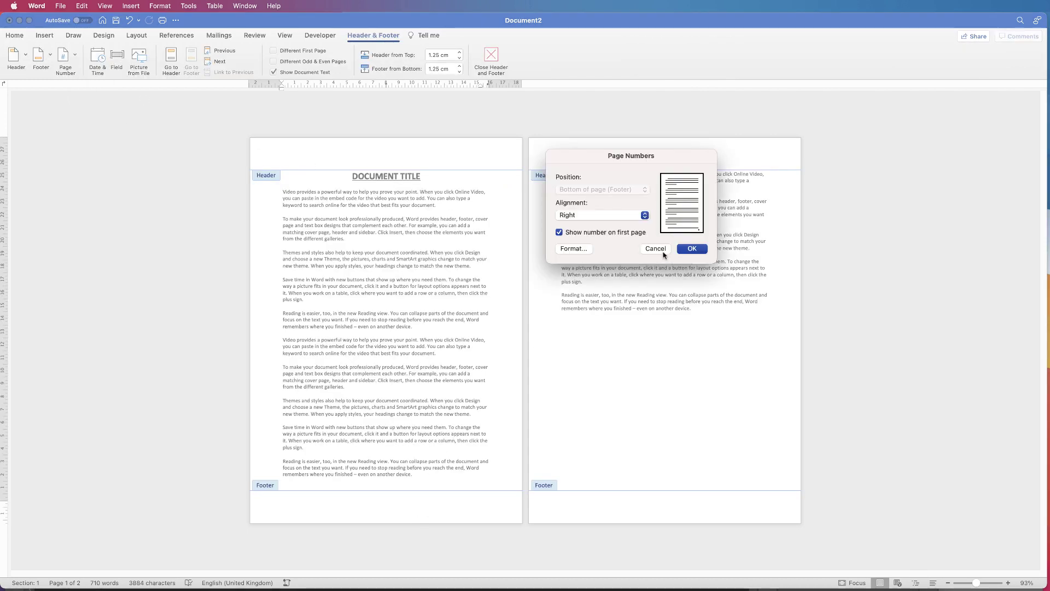
{"action": "left_click", "coordinate": [690, 249]}
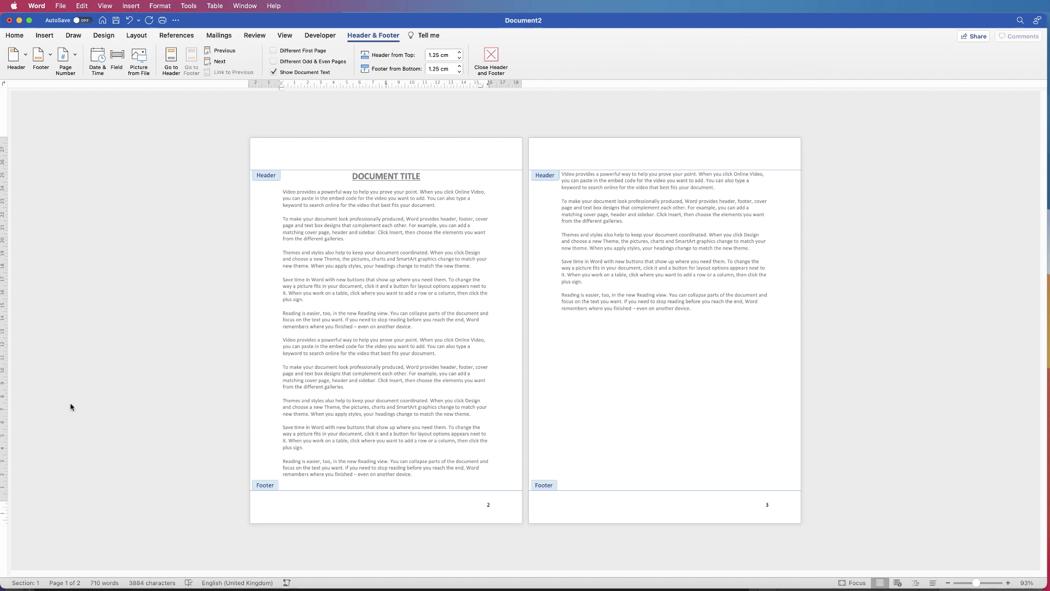
Step: Drag the vertical ruler's bottom margin boundary down, then back up, to reposition the footer numbers
{"action": "left_click", "coordinate": [287, 38]}
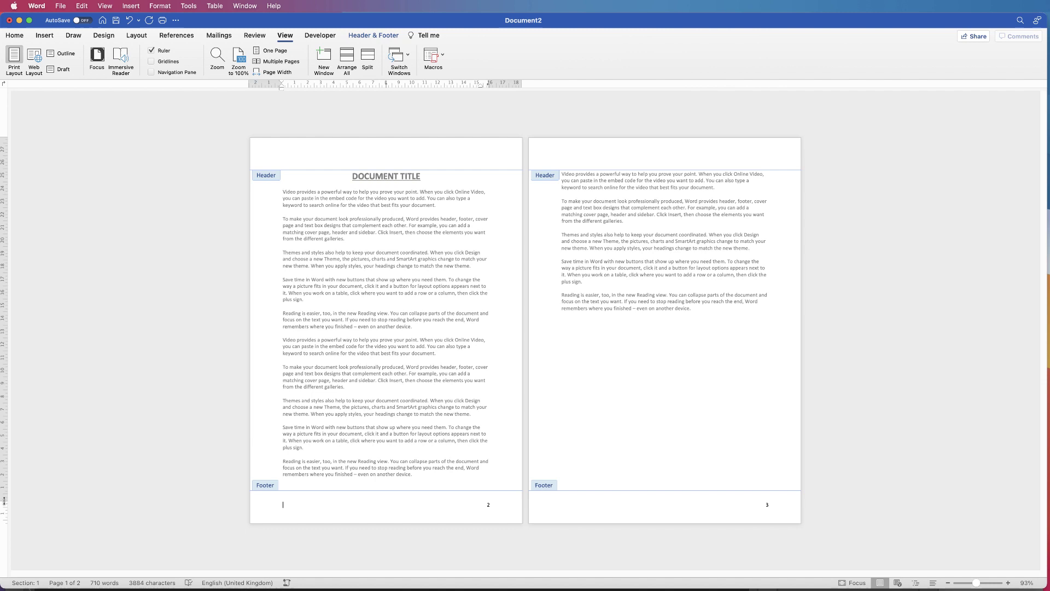
{"action": "left_click_drag", "start_coordinate": [5, 500], "coordinate": [4, 501]}
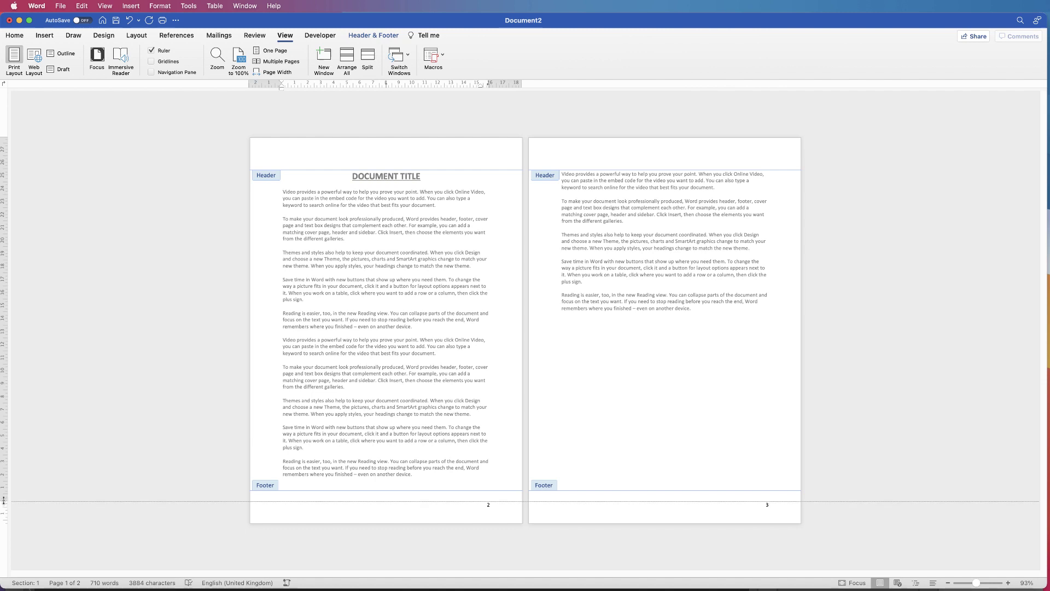
{"action": "left_click_drag", "start_coordinate": [3, 500], "coordinate": [3, 509]}
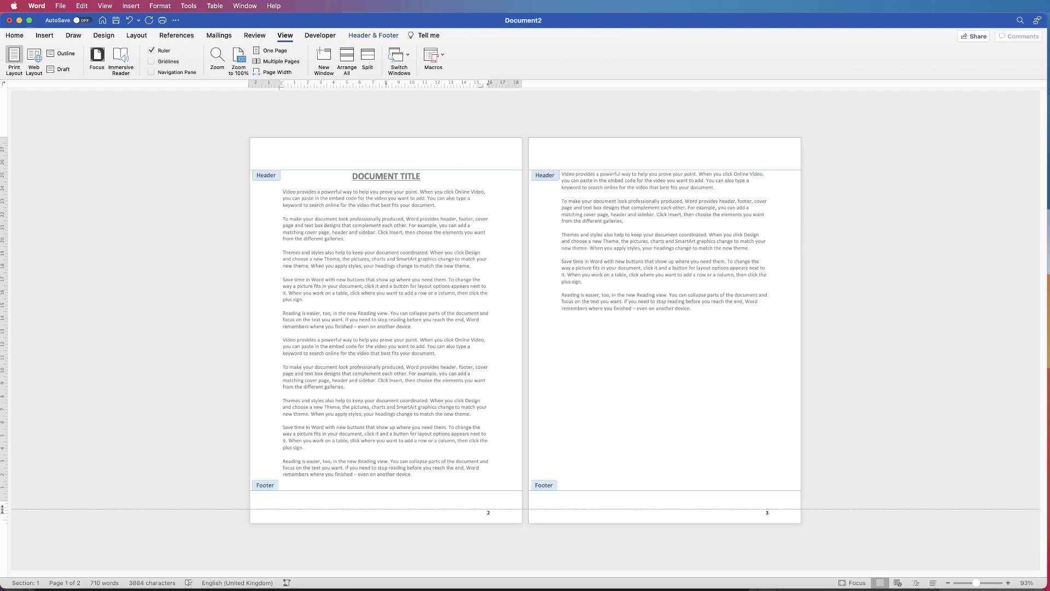
{"action": "mouse_move", "coordinate": [2, 509]}
{"action": "left_mouse_down"}
{"action": "mouse_move", "coordinate": [11, 460]}
{"action": "mouse_move", "coordinate": [7, 501]}
{"action": "left_mouse_up"}
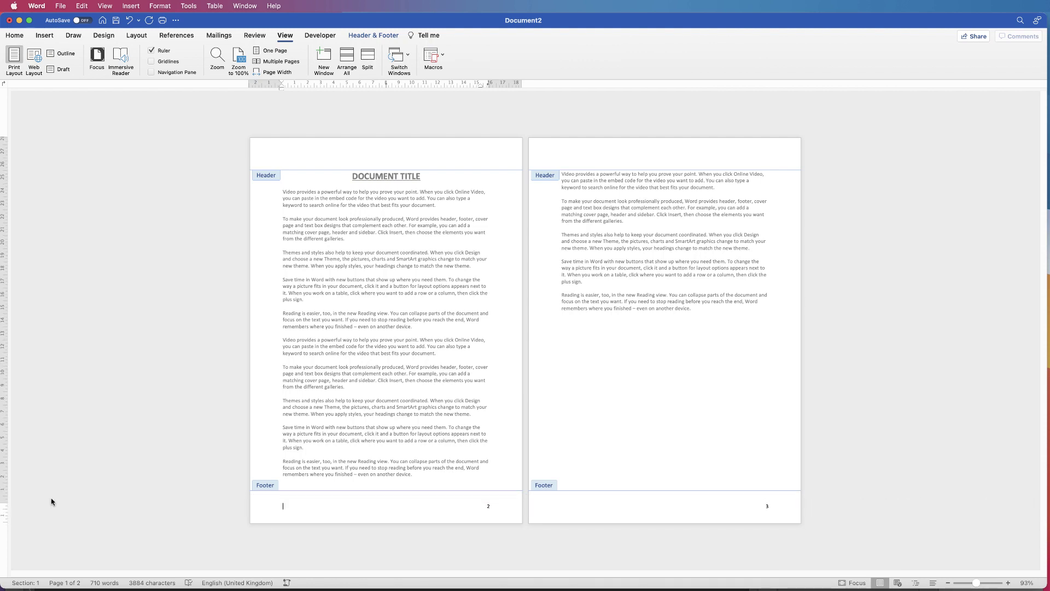